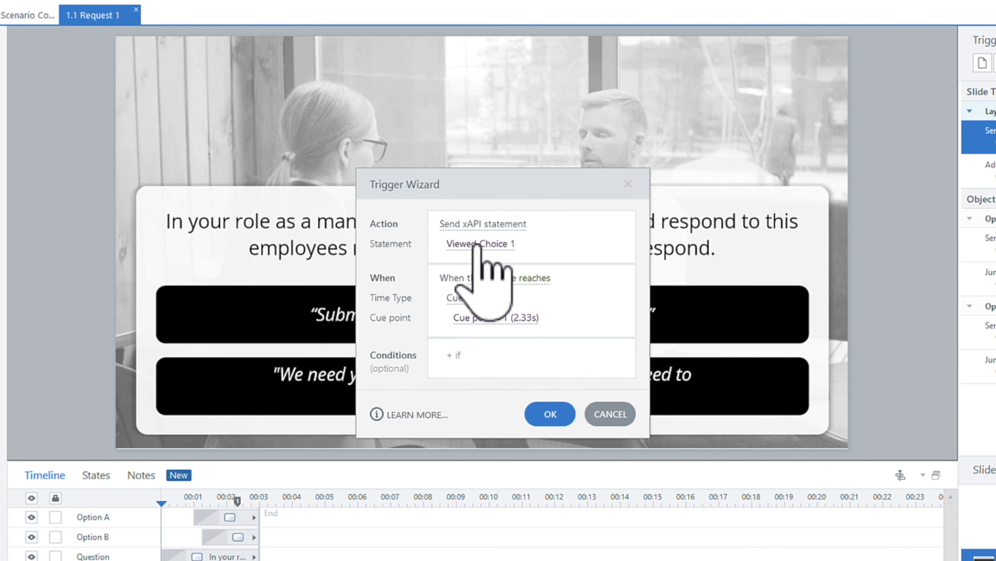
Review the object name and activity ID in the Viewed Choice 1 xAPI statement, and close it without changes
click(482, 244)
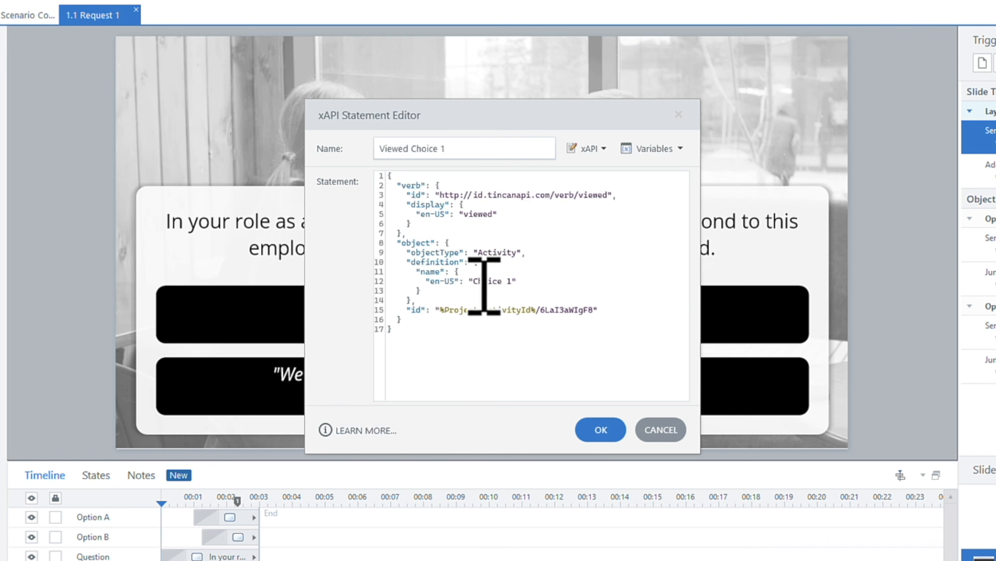
click(487, 203)
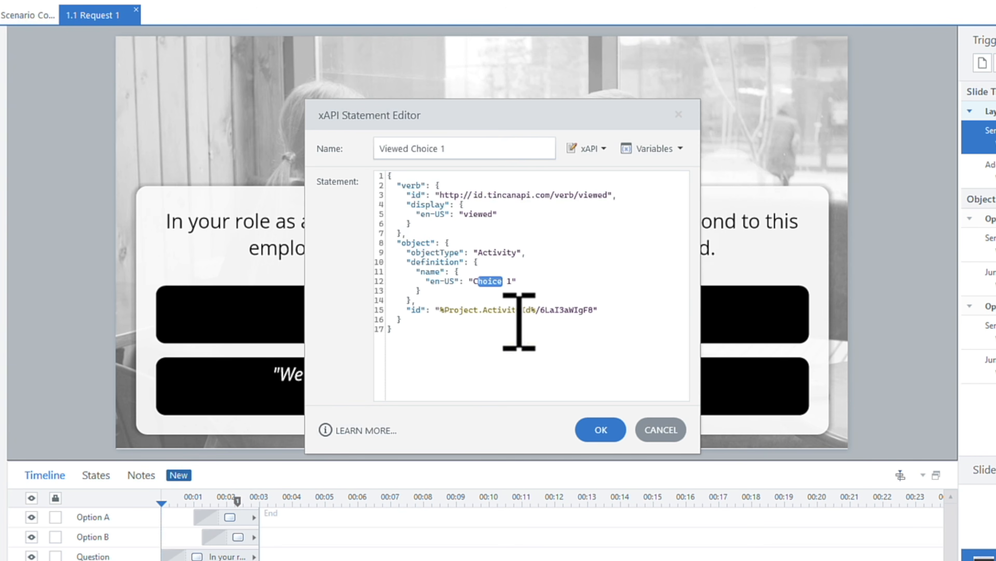
drag(605, 308, 594, 310)
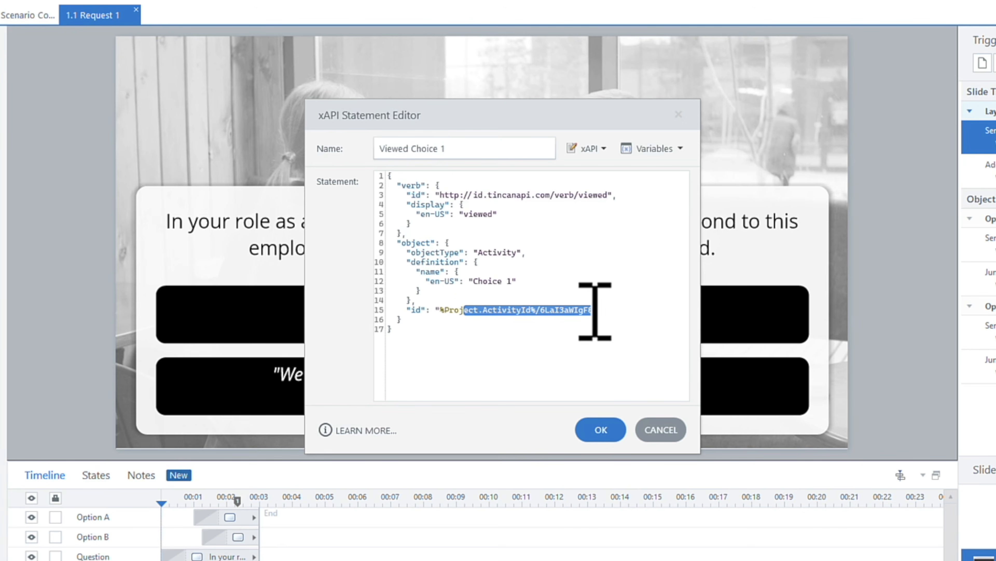
click(616, 432)
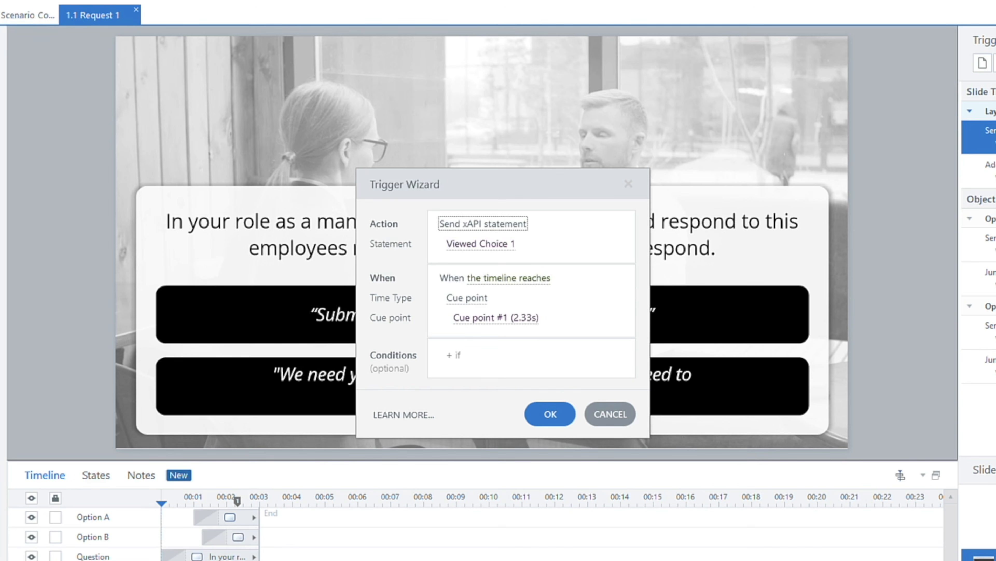
click(623, 416)
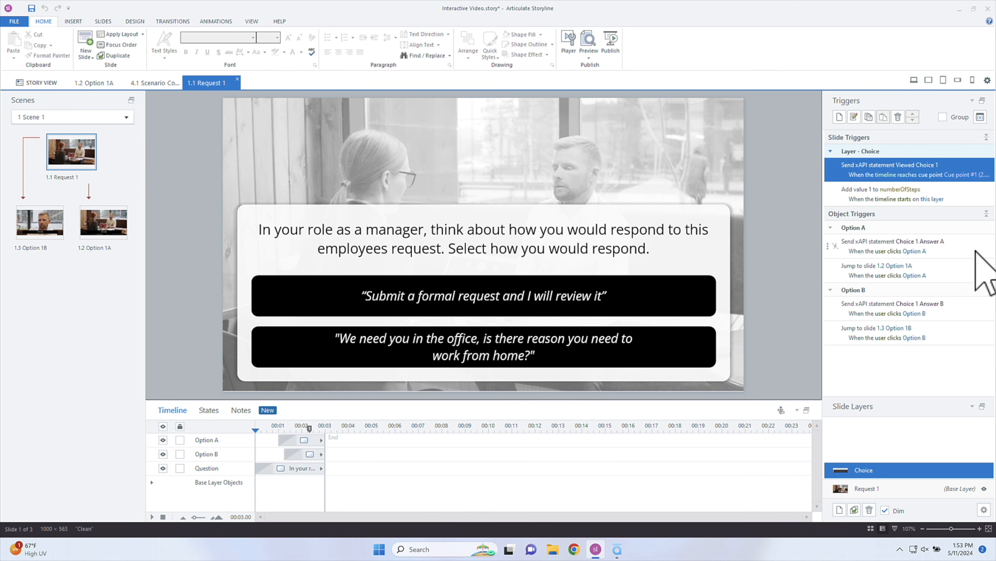
Open the Choice 1 Answer A xAPI statement from Option A's trigger, enlarge the editor, and examine its description and type entries
click(895, 251)
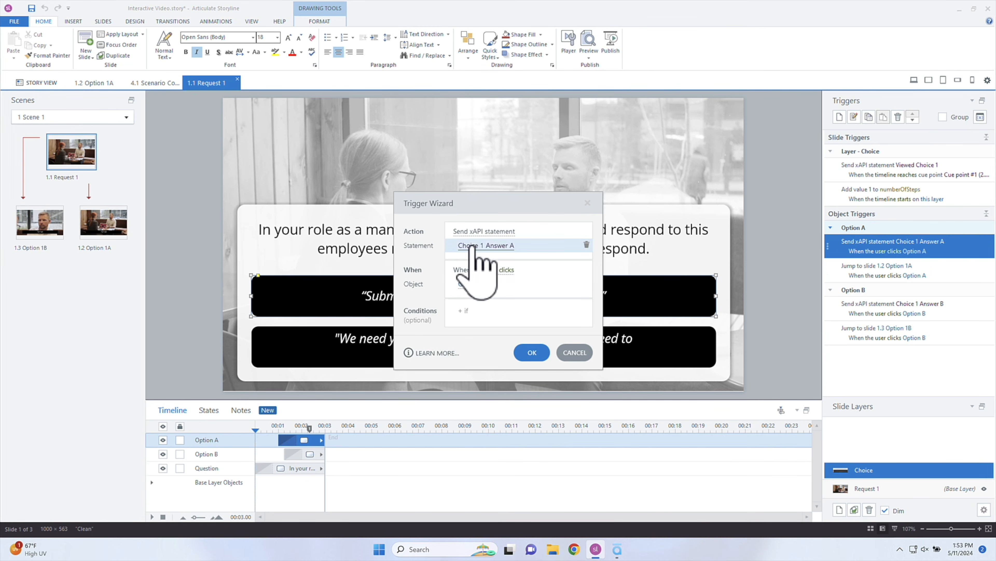
click(587, 246)
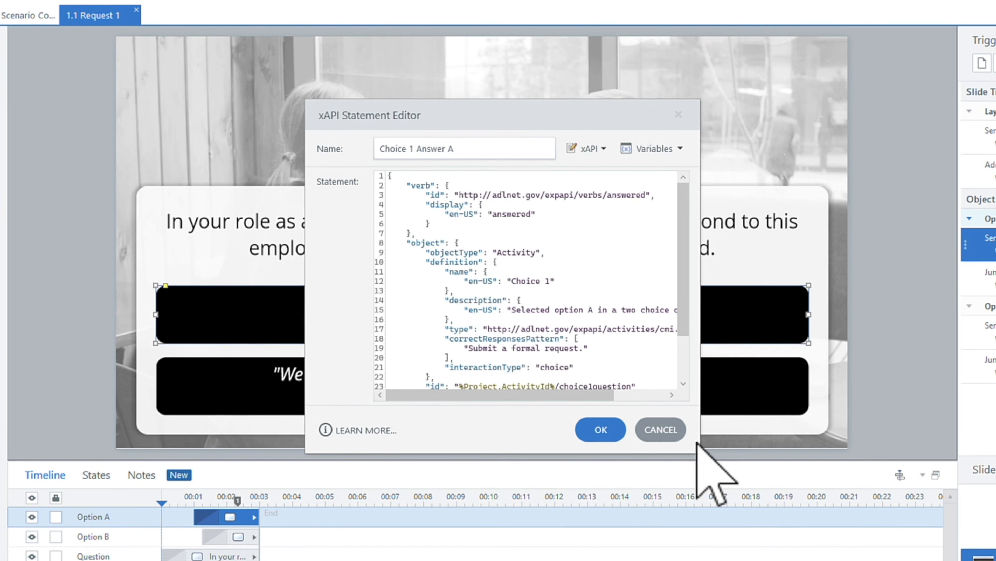
drag(700, 452, 823, 516)
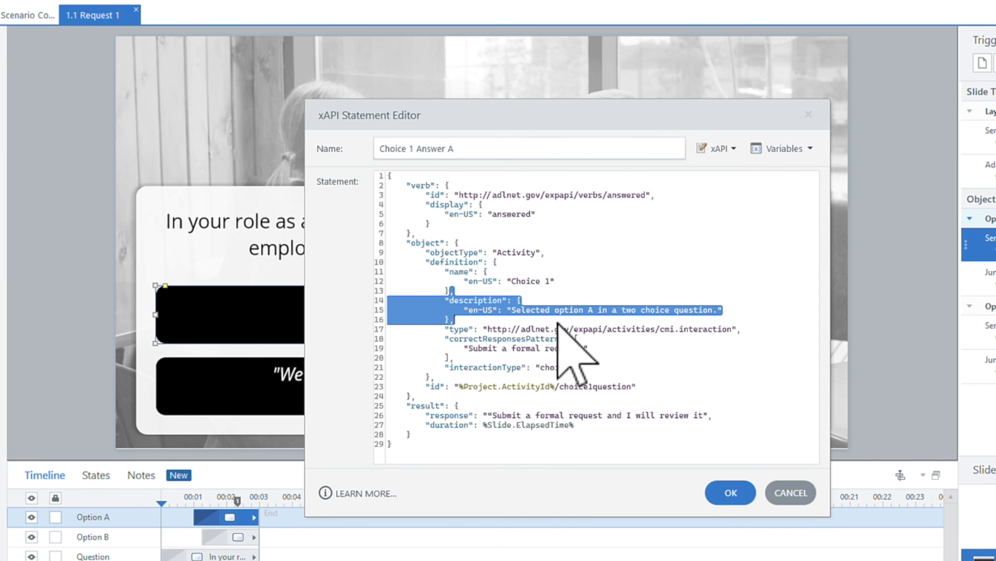
click(460, 337)
drag(447, 329, 689, 332)
click(665, 332)
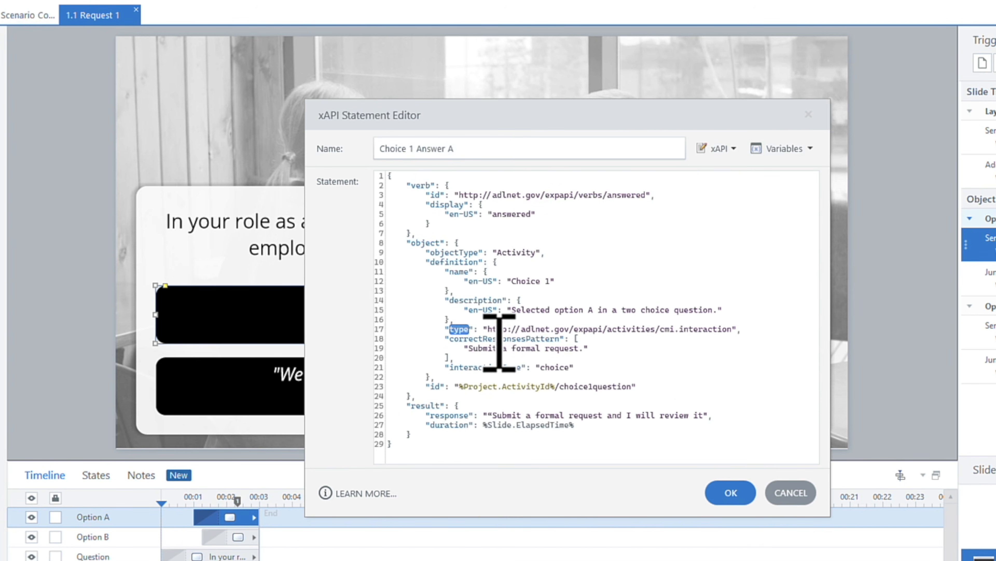
Examine the interaction type, correct response pattern, activity ID, response and duration in the Choice 1 Answer A statement, and close it without changes
click(471, 368)
double_click(474, 369)
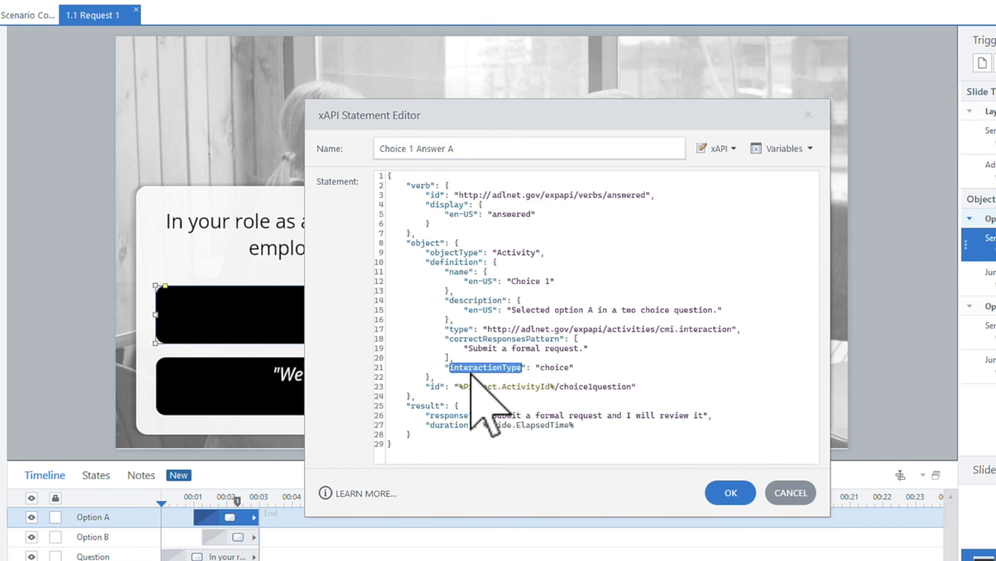
double_click(554, 368)
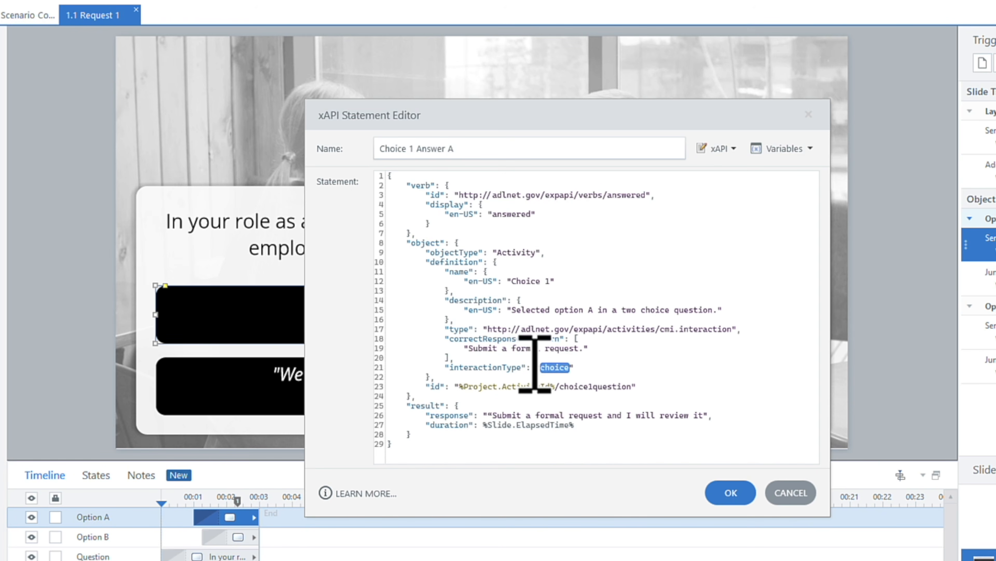
drag(469, 340, 561, 349)
double_click(553, 368)
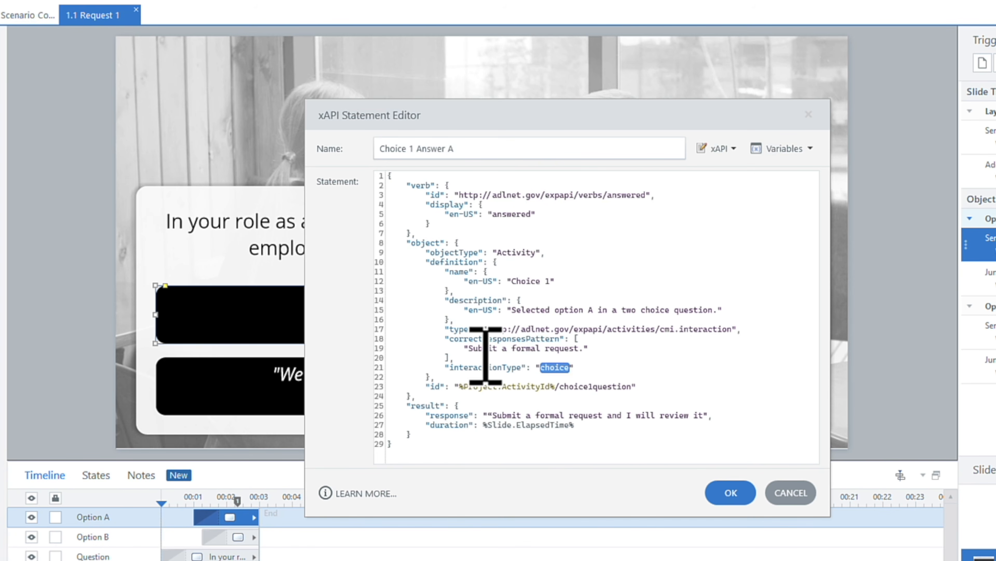
click(495, 386)
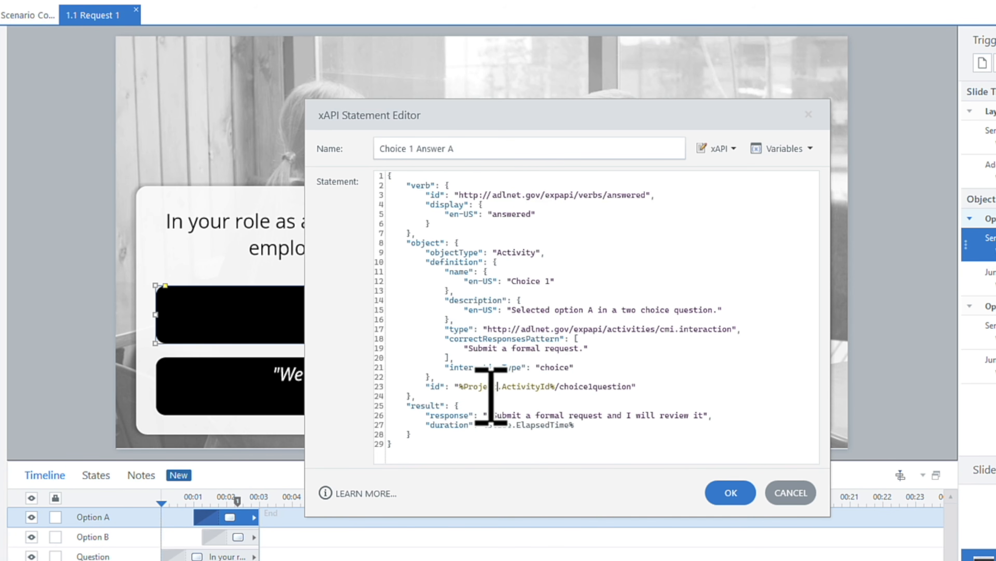
double_click(591, 387)
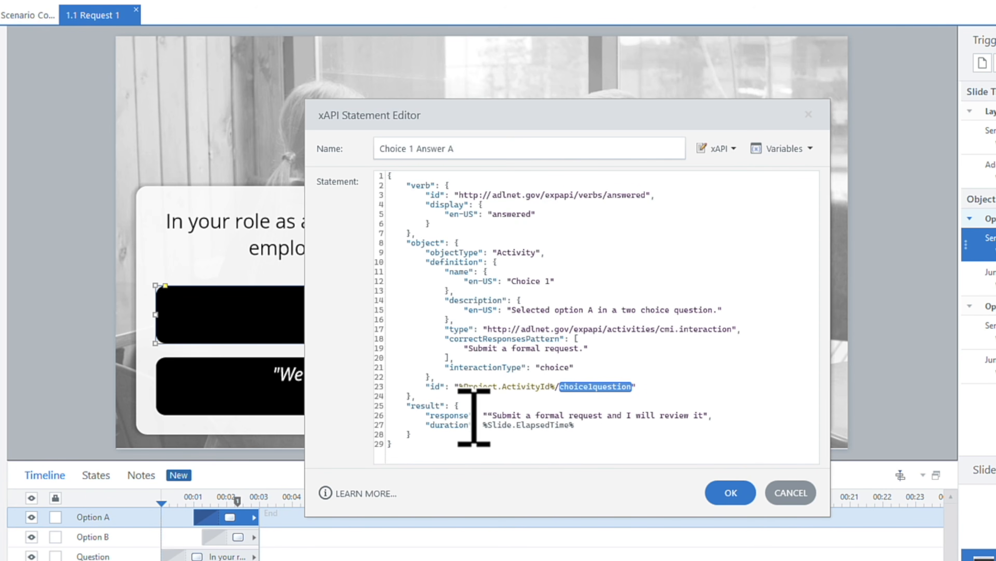
drag(495, 416, 665, 416)
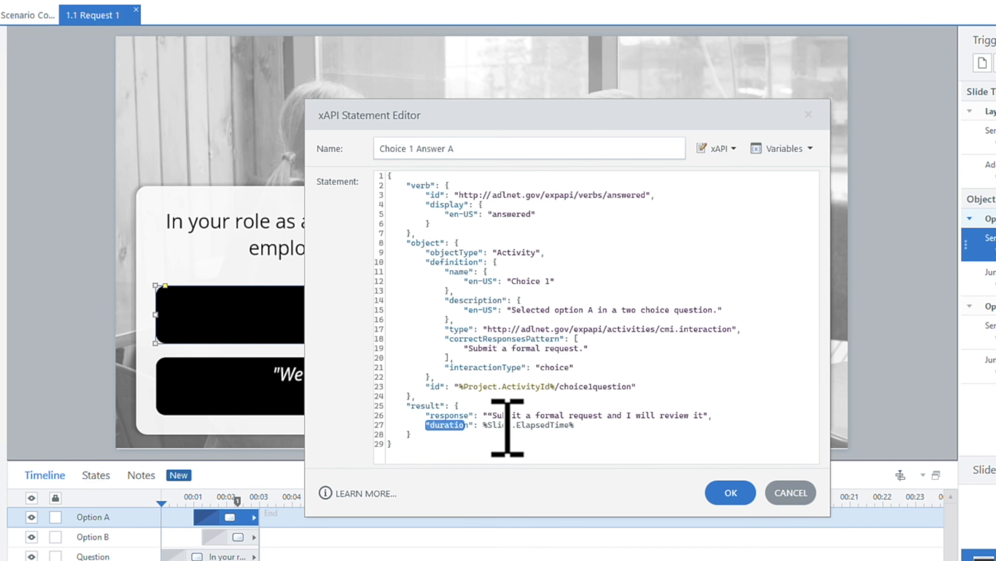
click(793, 499)
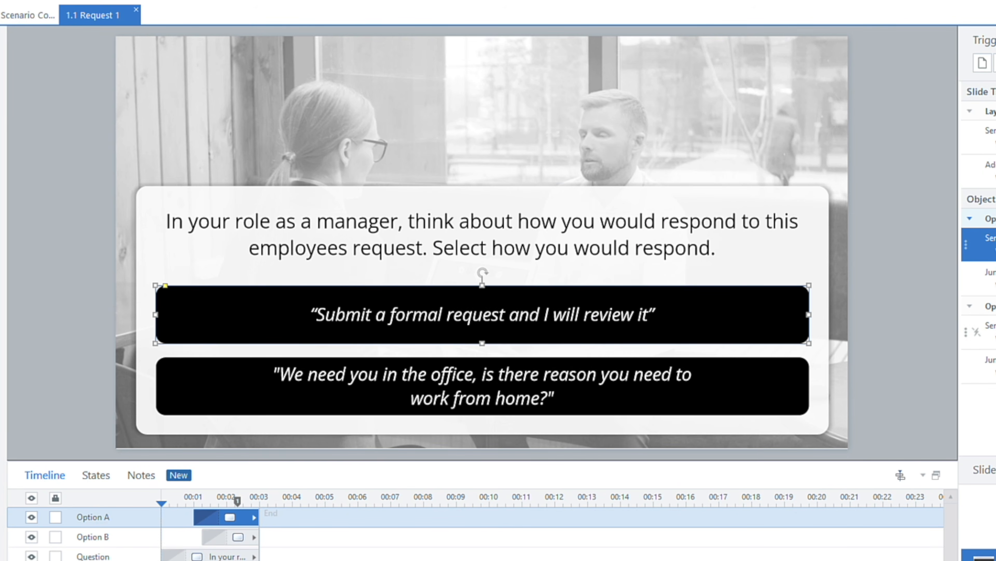
Review the Choice 1 Answer B xAPI statement of Option B's trigger in an enlarged editor, and close it without changes
click(993, 325)
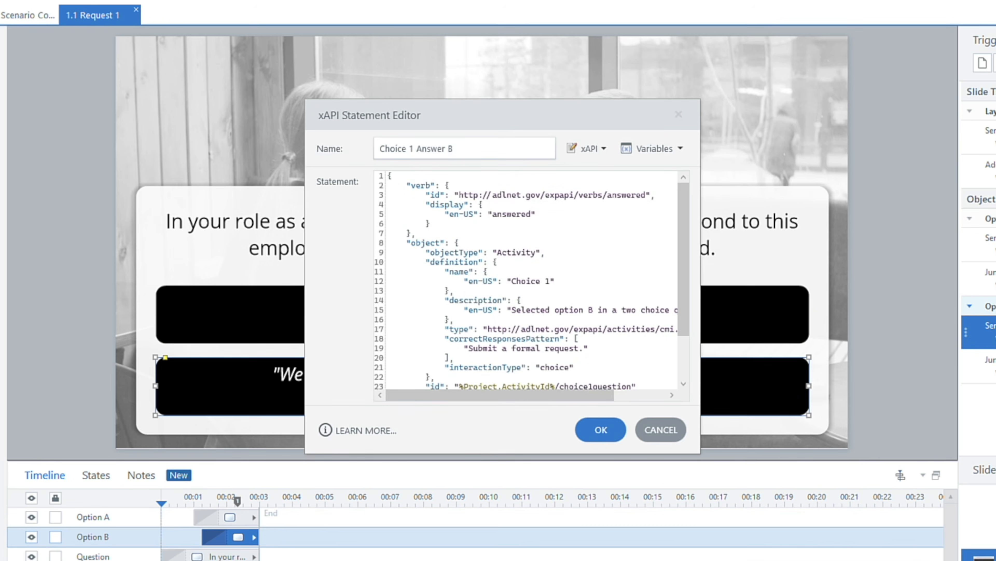
drag(698, 450, 840, 534)
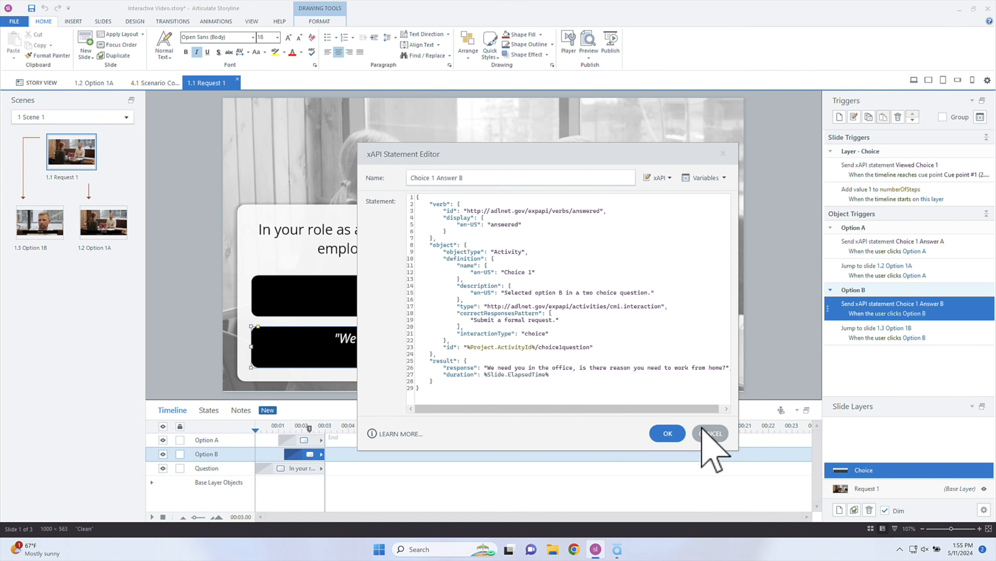
click(797, 505)
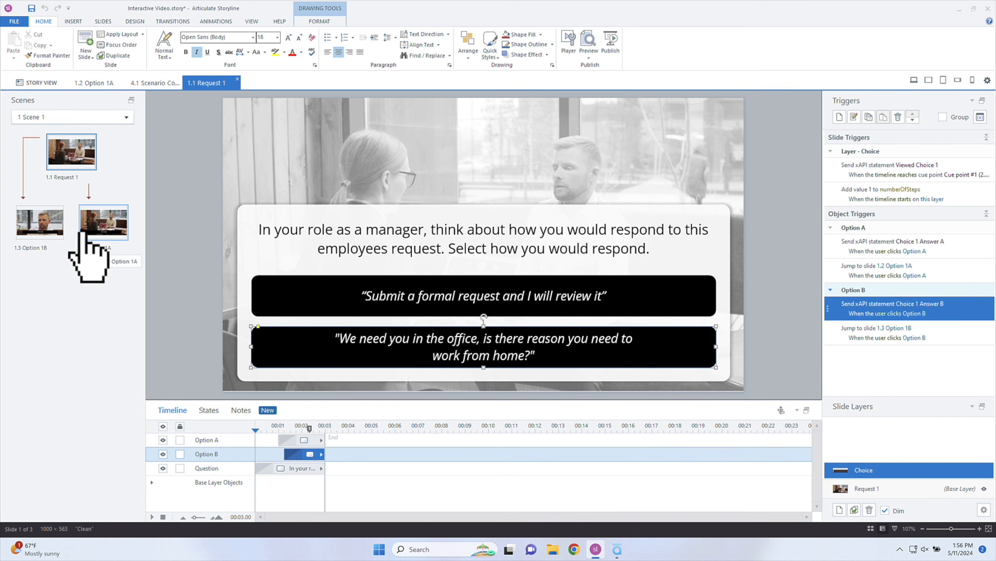
Look over the triggers on the Option 1B and Option 1A slides and on the slides of Scene 2
click(55, 225)
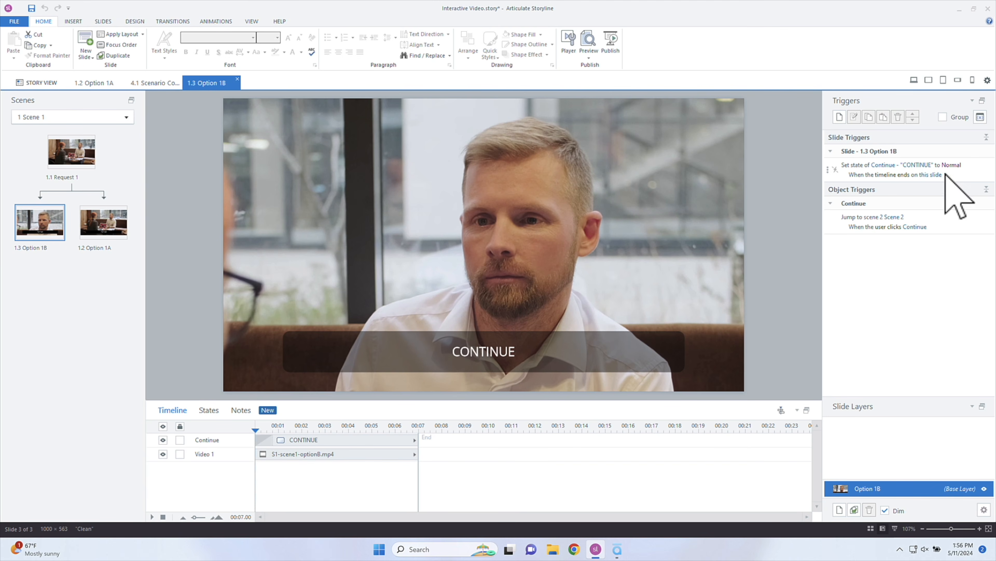
click(112, 224)
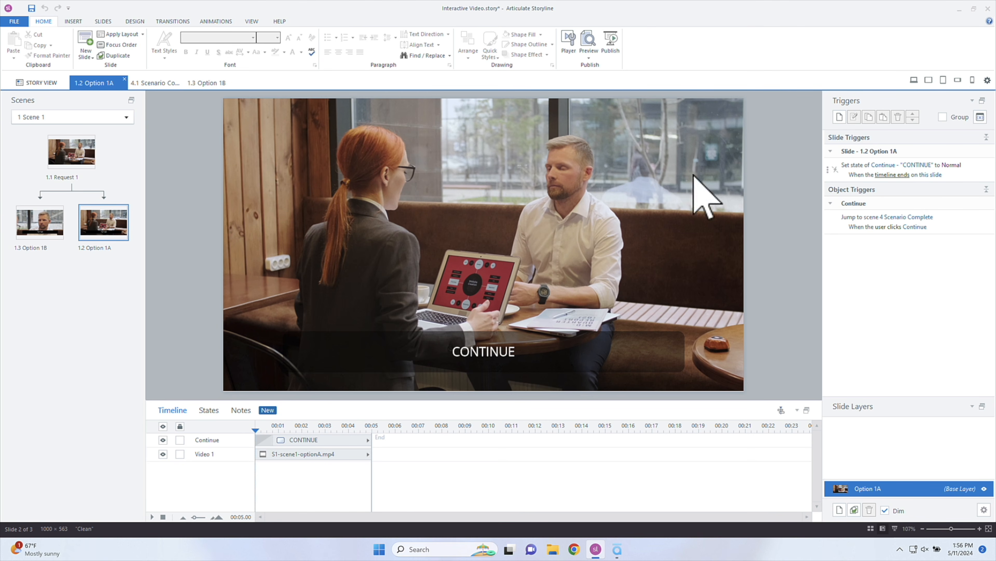
click(76, 118)
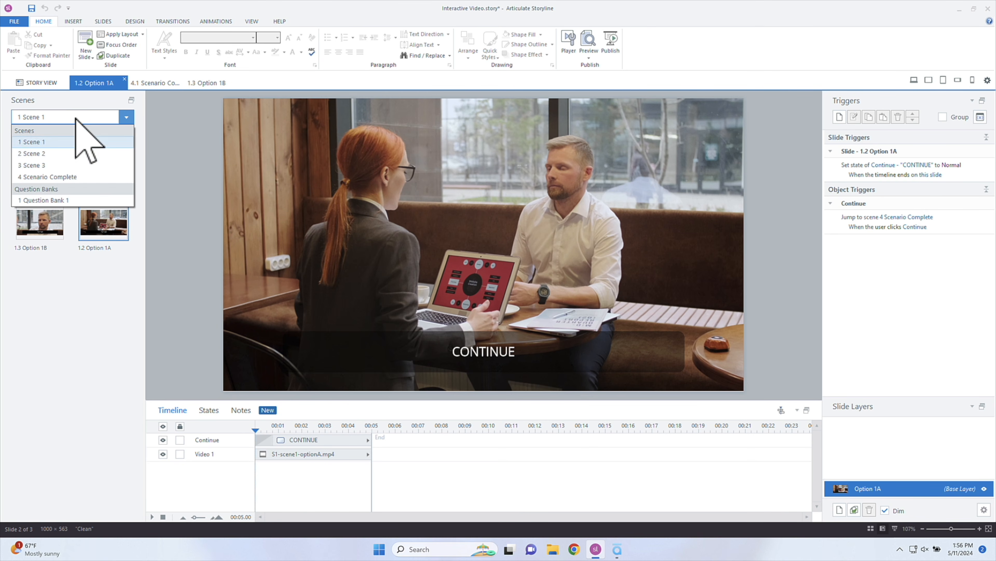
click(59, 153)
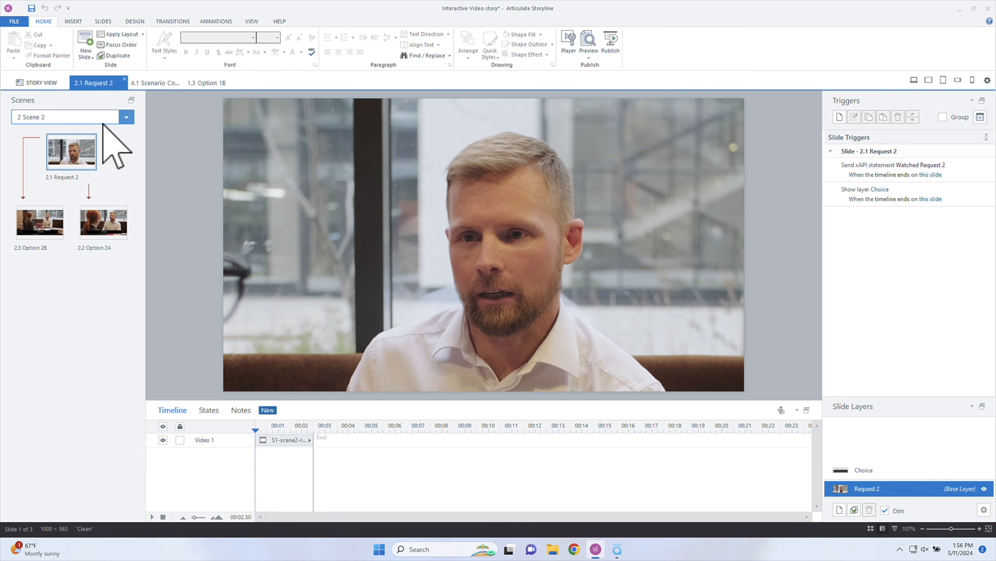
click(57, 222)
click(73, 159)
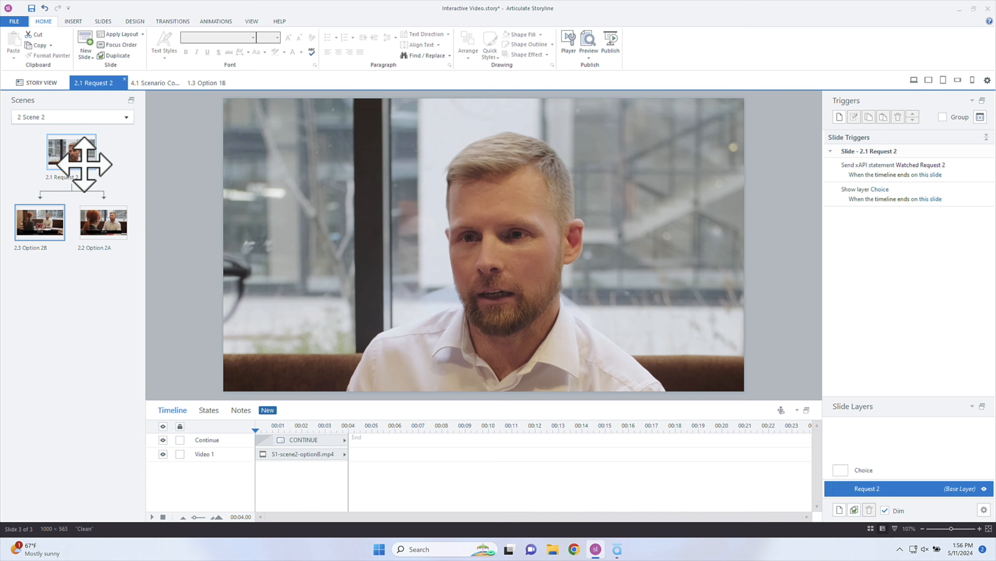
Open the Finished Scenario xAPI statement from the slide trigger in the Scenario Complete scene, and enlarge and reposition the editor
click(87, 117)
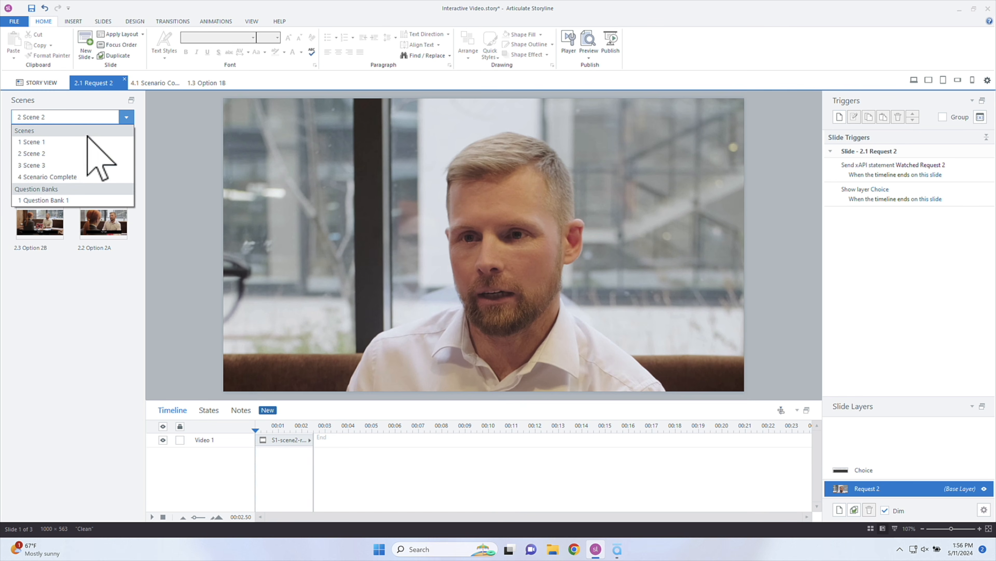
click(69, 177)
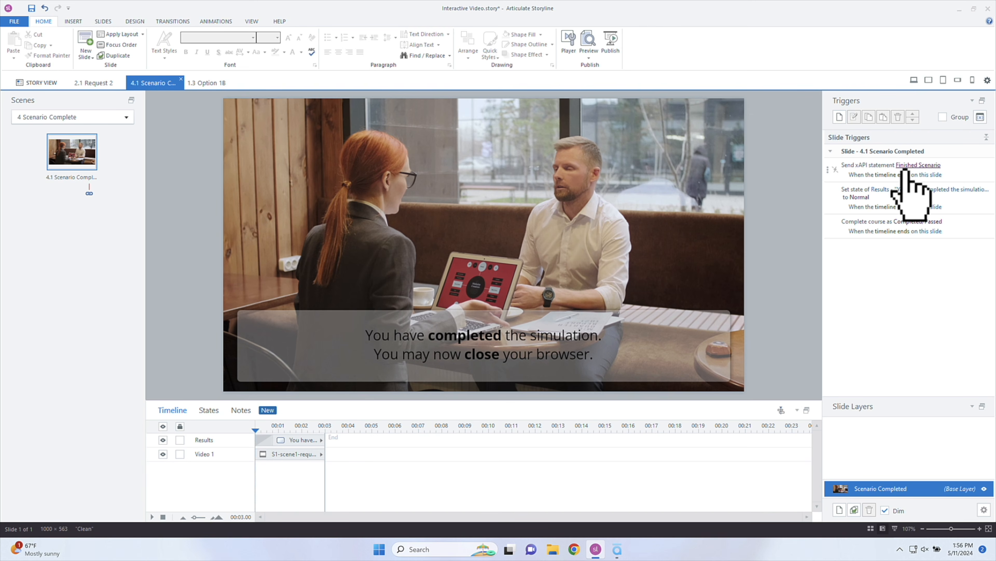
click(969, 168)
double_click(871, 178)
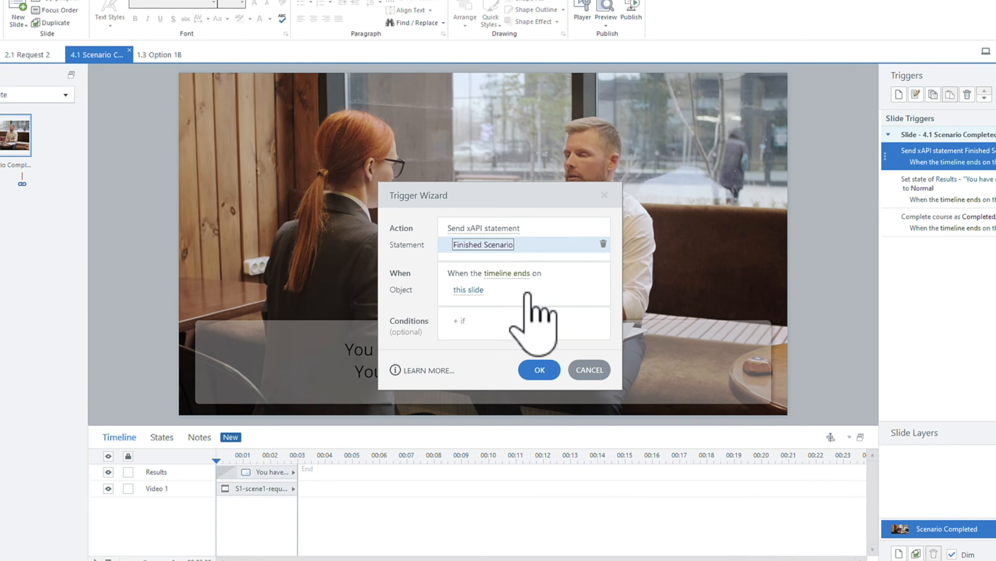
click(483, 245)
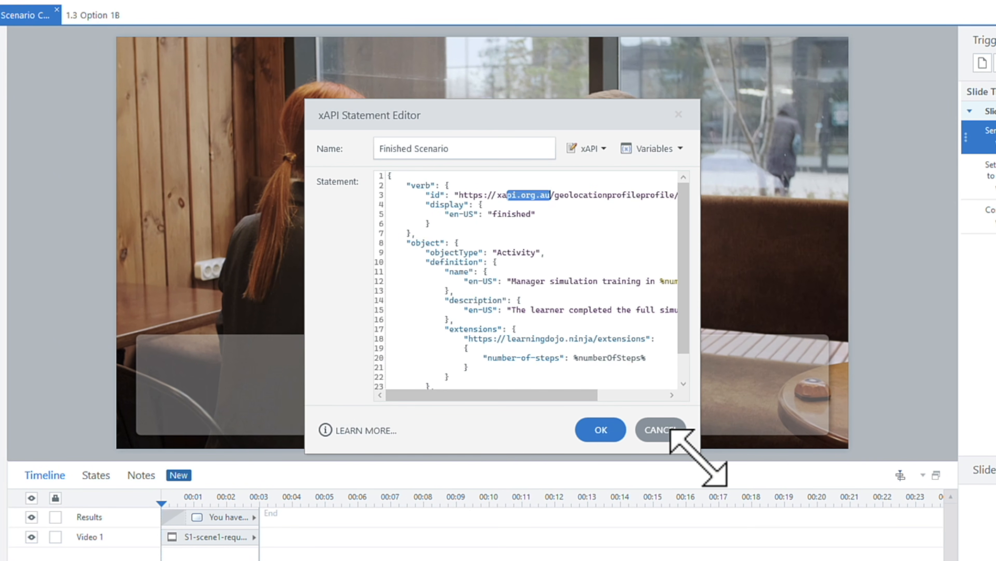
drag(699, 453, 901, 523)
drag(569, 106, 495, 50)
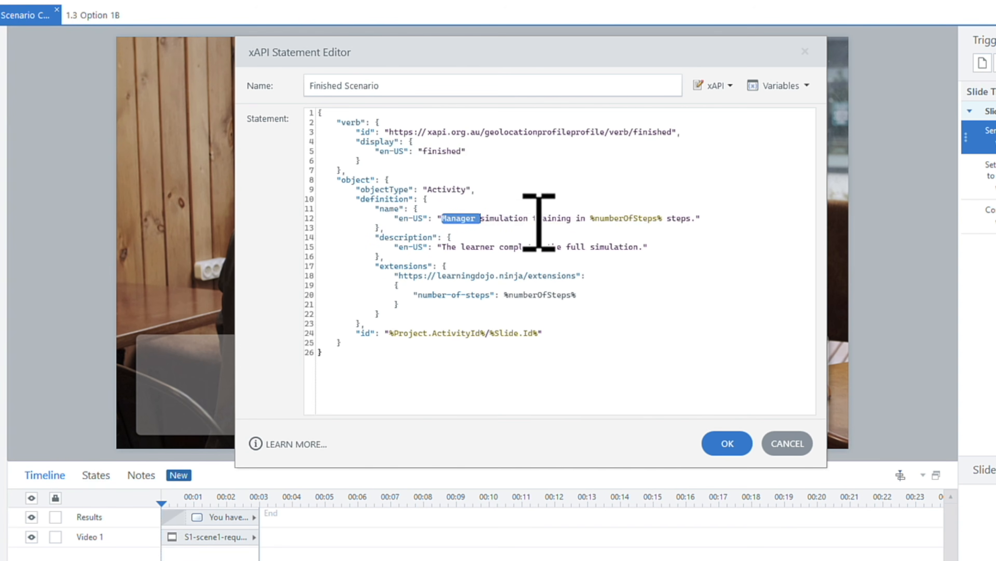
Examine the numberOfSteps variable in the activity name and the extensions block with its URL and number-of-steps entry
drag(615, 219, 637, 219)
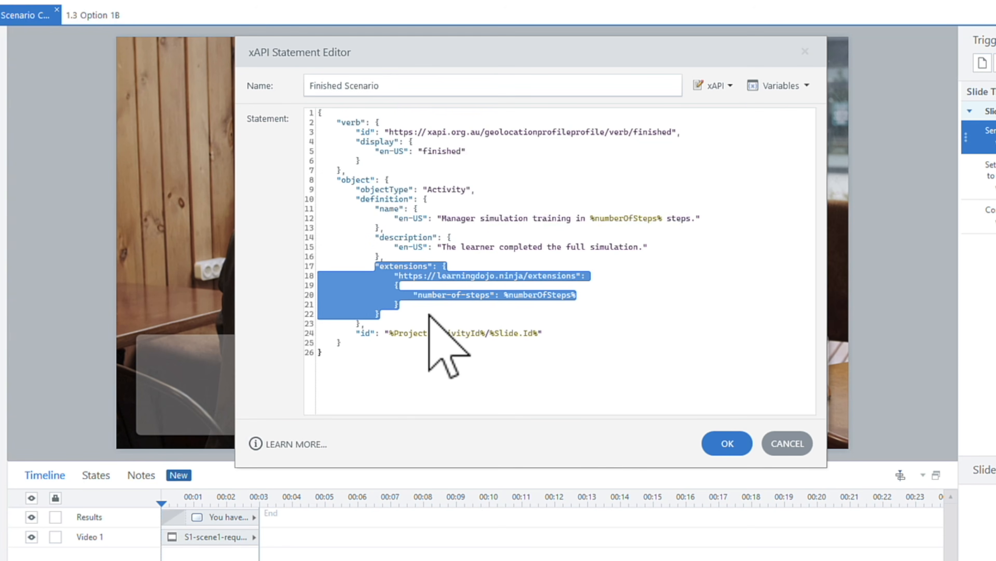
click(417, 267)
drag(425, 279, 572, 281)
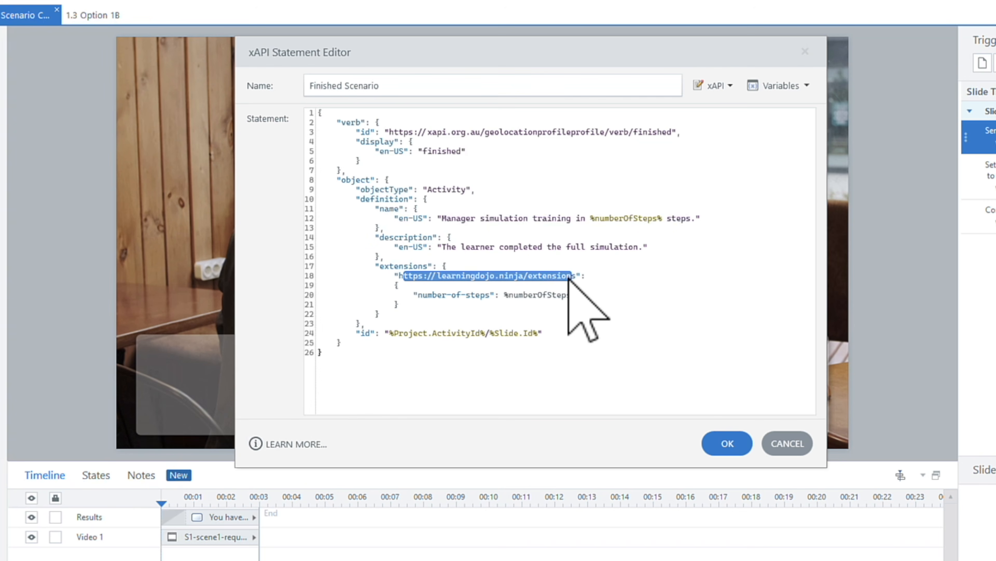
drag(396, 286, 490, 295)
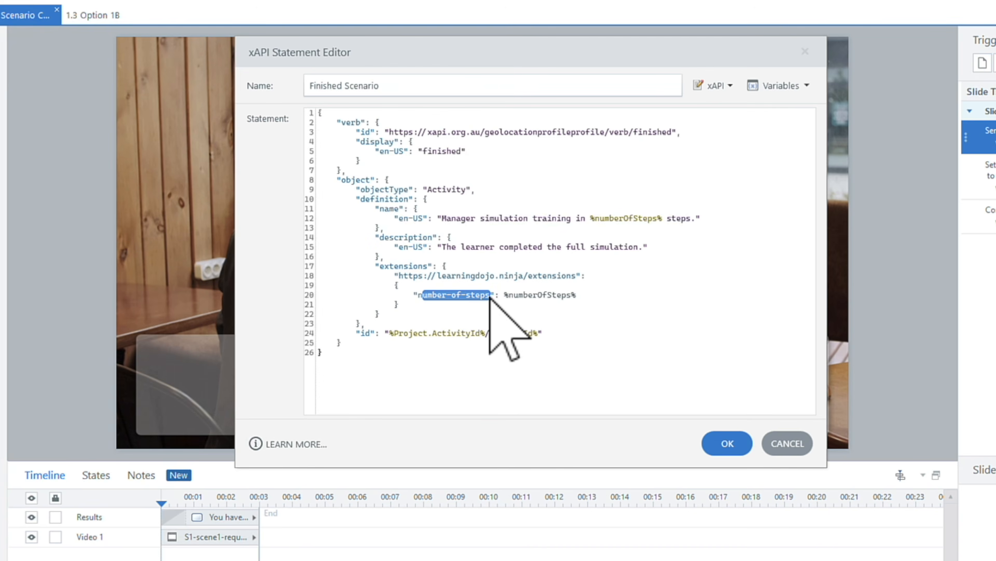
drag(509, 294, 569, 297)
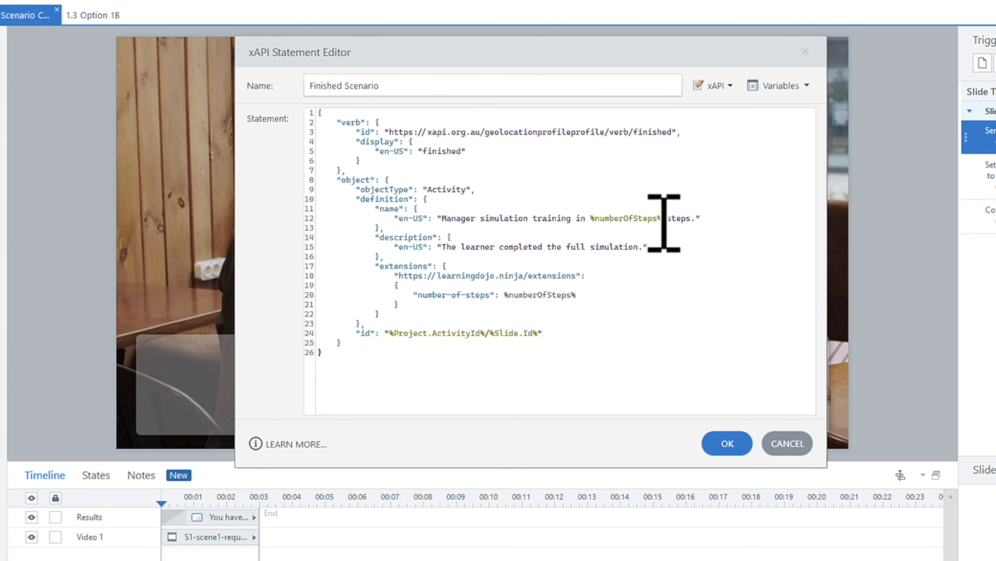
text(%)
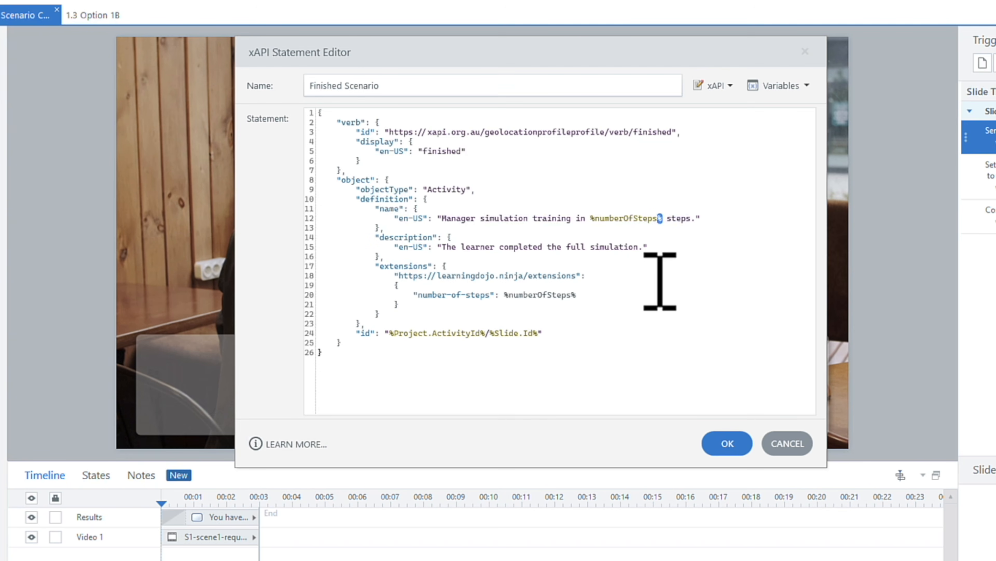